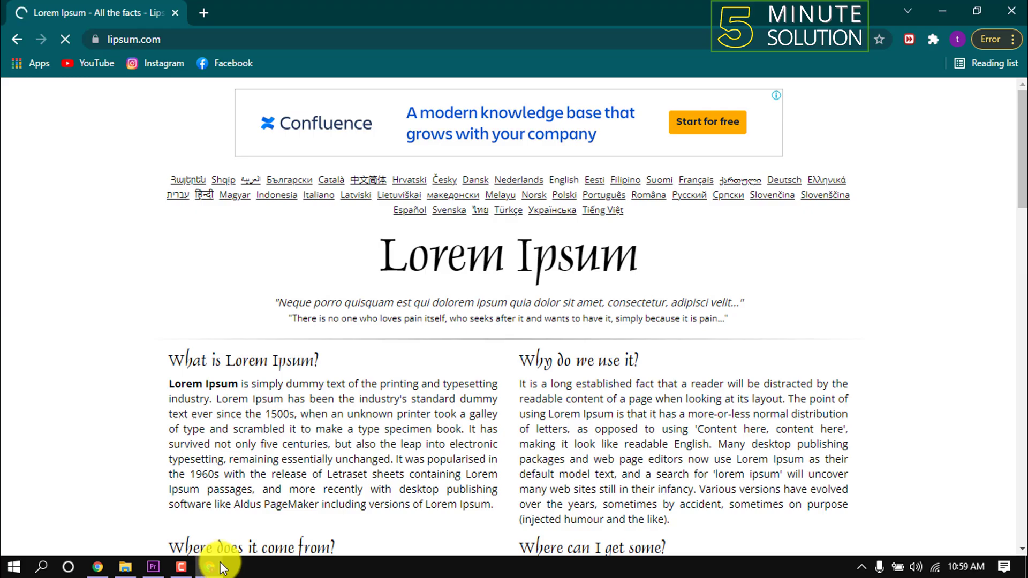
Step: Highlight the opening sentences of the 'What is Lorem Ipsum?' paragraph and bring up the Copy menu
{"action": "mouse_move", "coordinate": [170, 386]}
{"action": "left_mouse_down"}
{"action": "mouse_move", "coordinate": [248, 388]}
{"action": "mouse_move", "coordinate": [464, 424]}
{"action": "left_mouse_up"}
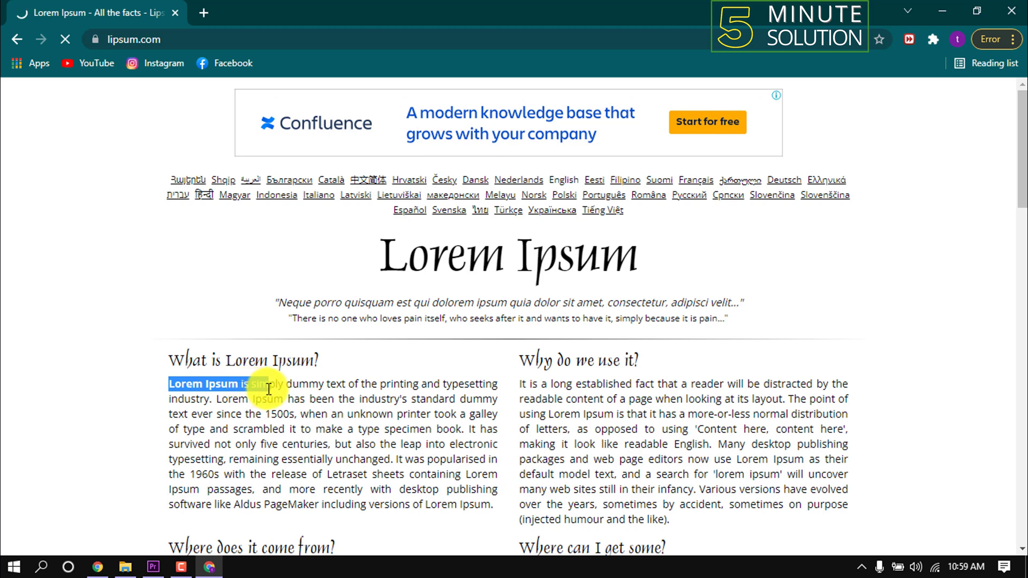
{"action": "right_click", "coordinate": [458, 427]}
{"action": "left_click", "coordinate": [471, 441]}
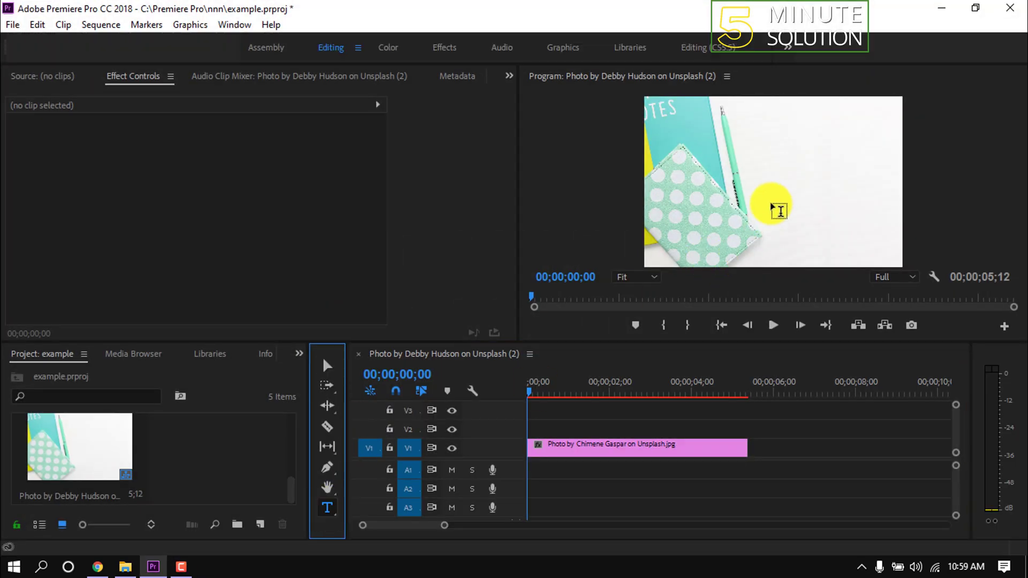
{"action": "left_click", "coordinate": [741, 139]}
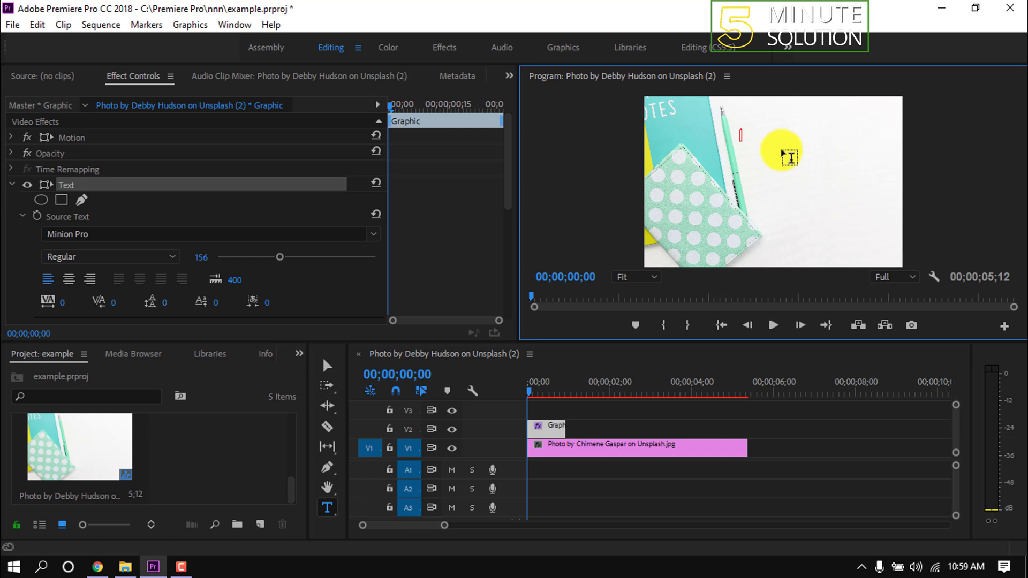
{"action": "key", "text": "ctrl+v"}
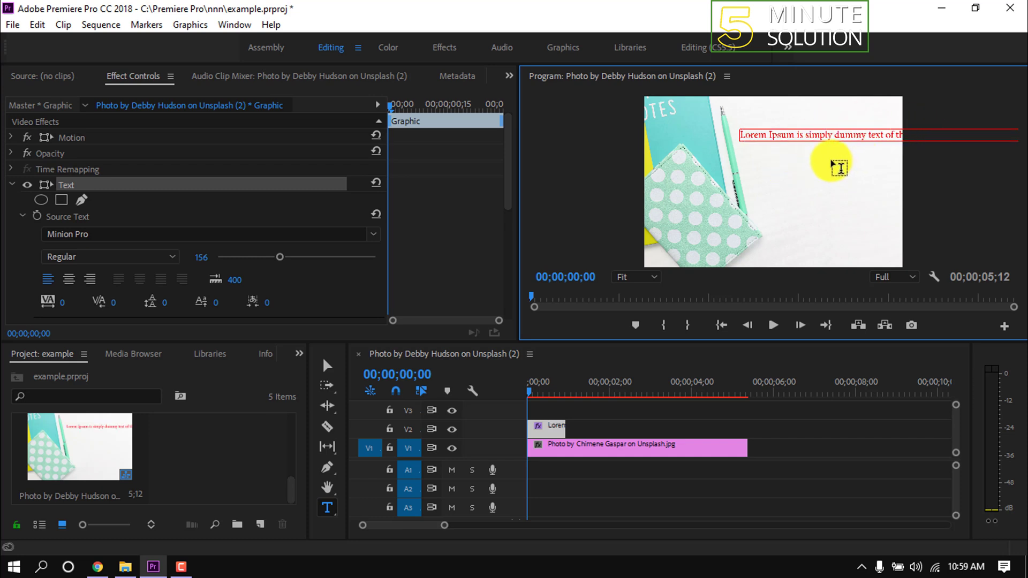
{"action": "left_click", "coordinate": [327, 367]}
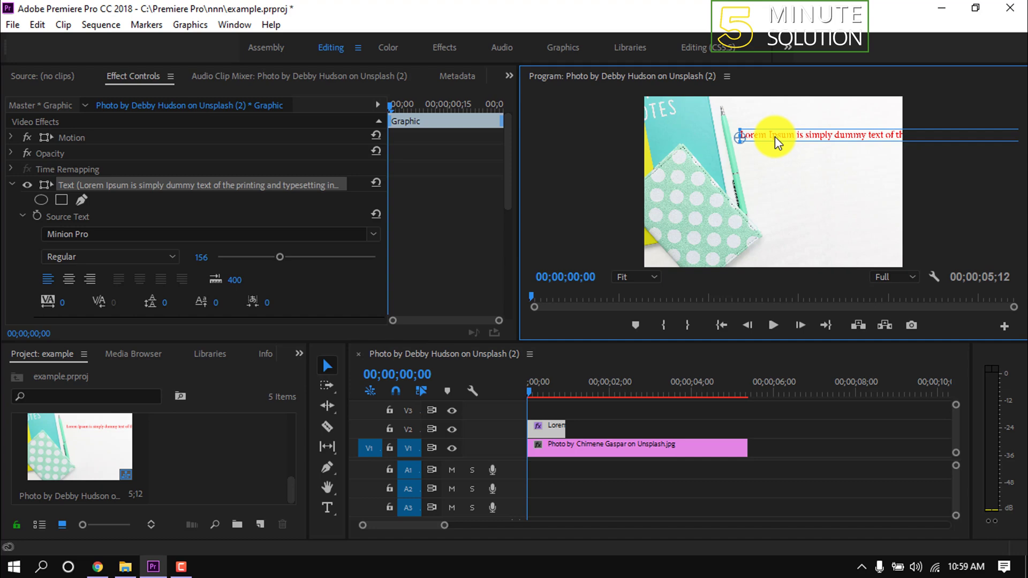
{"action": "left_click_drag", "start_coordinate": [709, 152], "coordinate": [604, 159]}
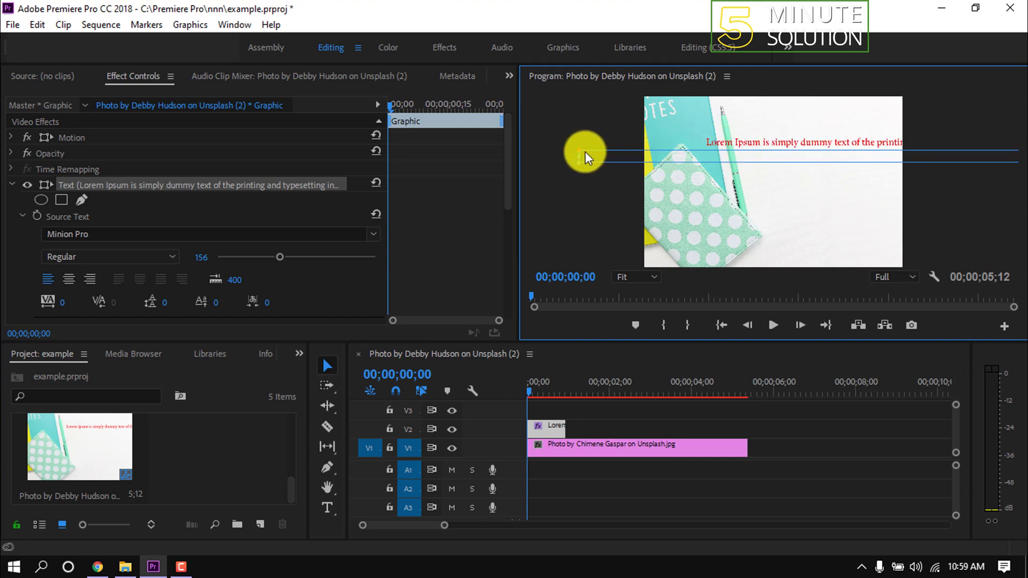
{"action": "left_click_drag", "start_coordinate": [580, 157], "coordinate": [543, 157]}
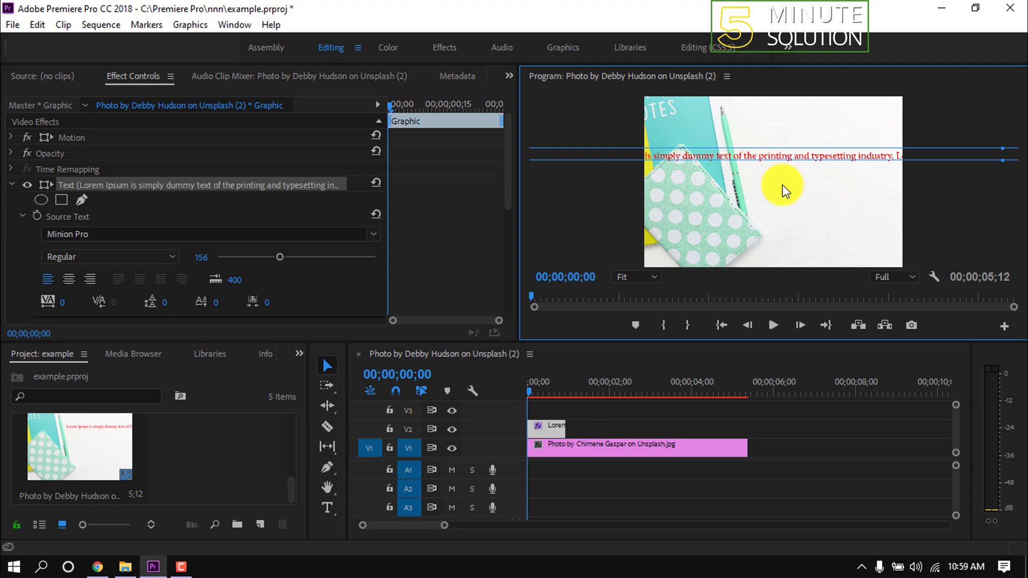
Step: Replace the single-line text clip with a text box on the photo's right, holding the pasted paragraph
{"action": "left_click", "coordinate": [539, 432]}
{"action": "key", "text": "Delete"}
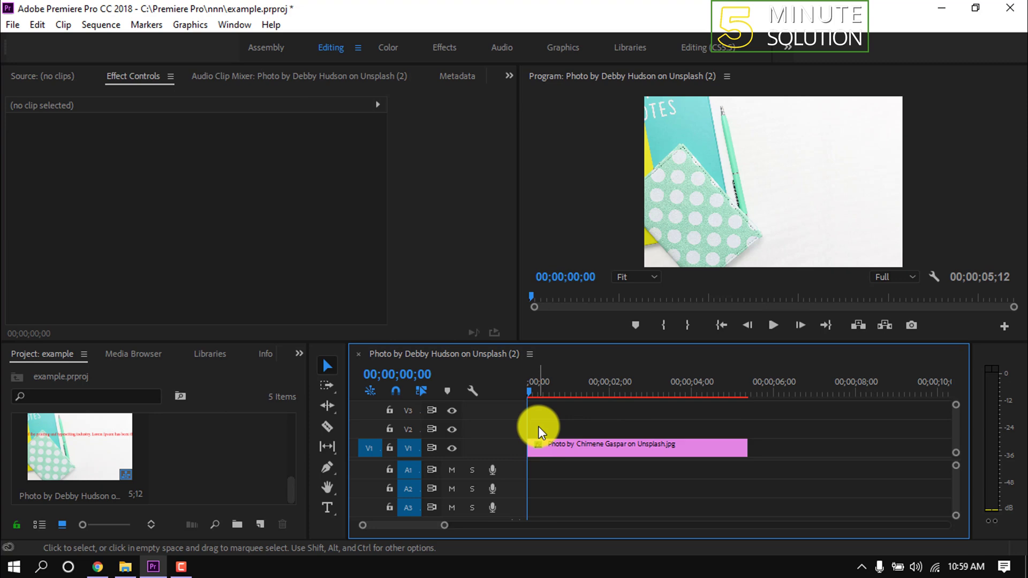
{"action": "left_click", "coordinate": [328, 510]}
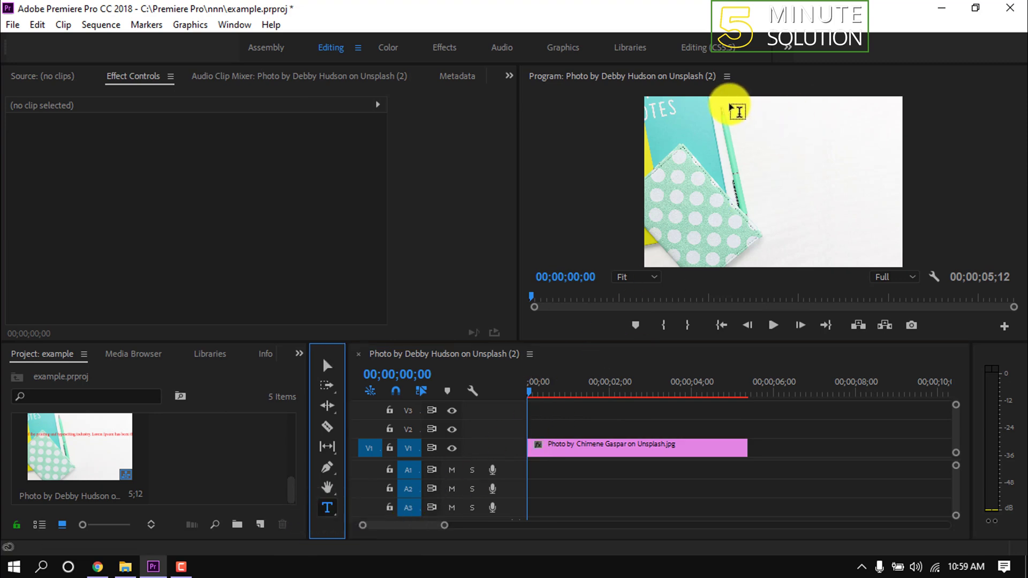
{"action": "left_click", "coordinate": [730, 107]}
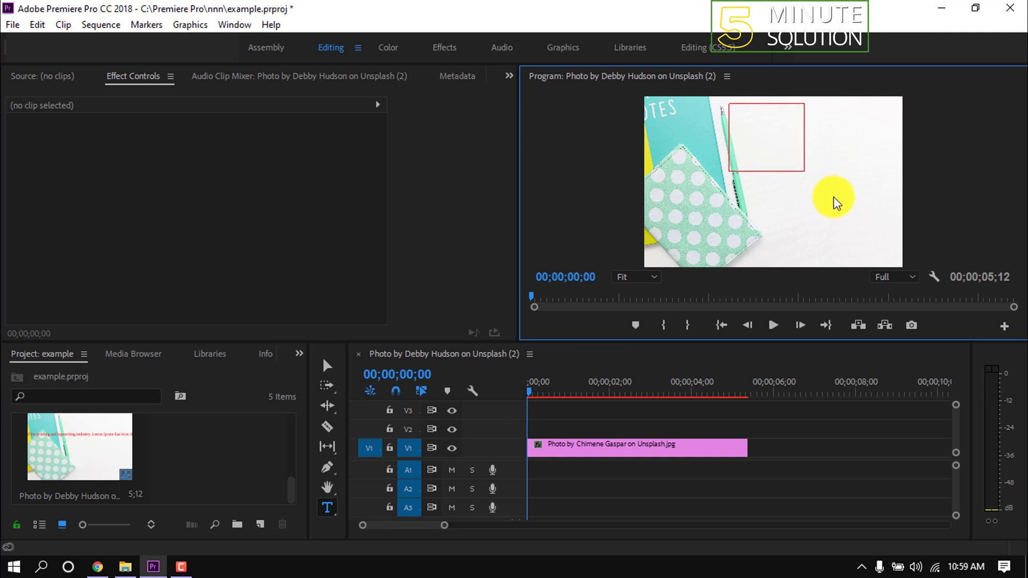
{"action": "mouse_move", "coordinate": [786, 160]}
{"action": "left_mouse_down"}
{"action": "mouse_move", "coordinate": [884, 267]}
{"action": "mouse_move", "coordinate": [896, 265]}
{"action": "left_mouse_up"}
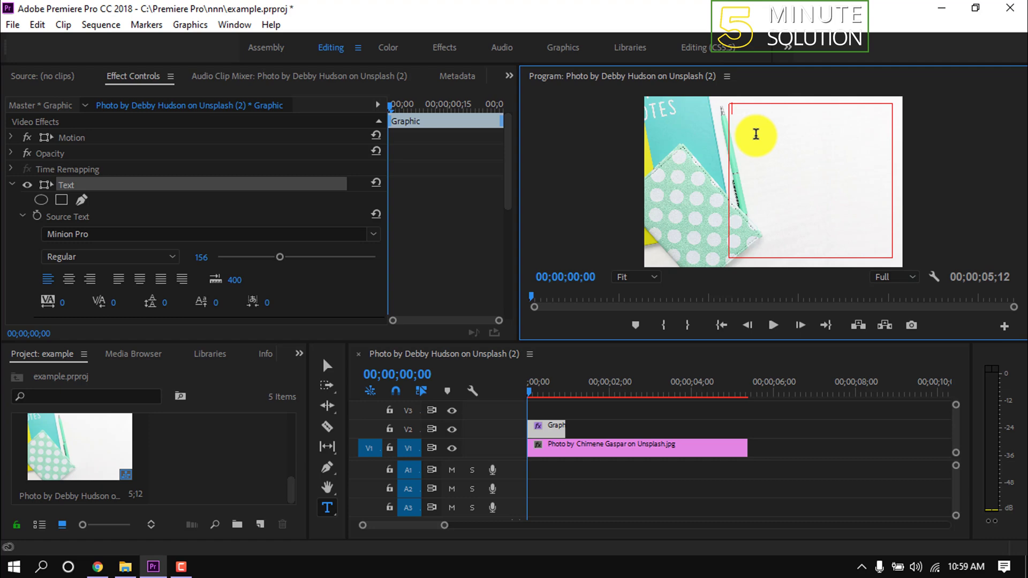
{"action": "key", "text": "ctrl+v"}
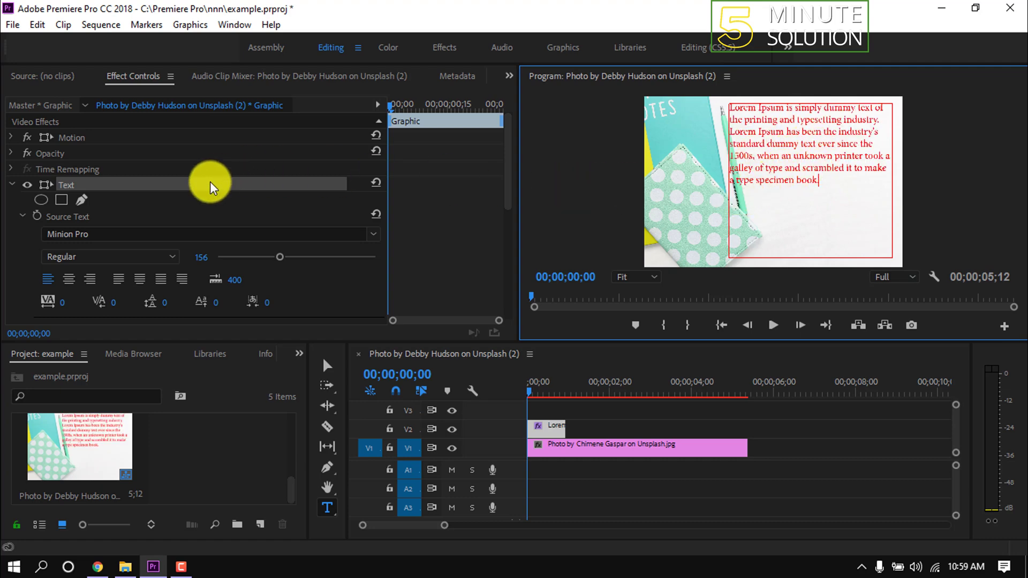
{"action": "scroll", "coordinate": [209, 185], "scroll_direction": "down", "scroll_amount": 2}
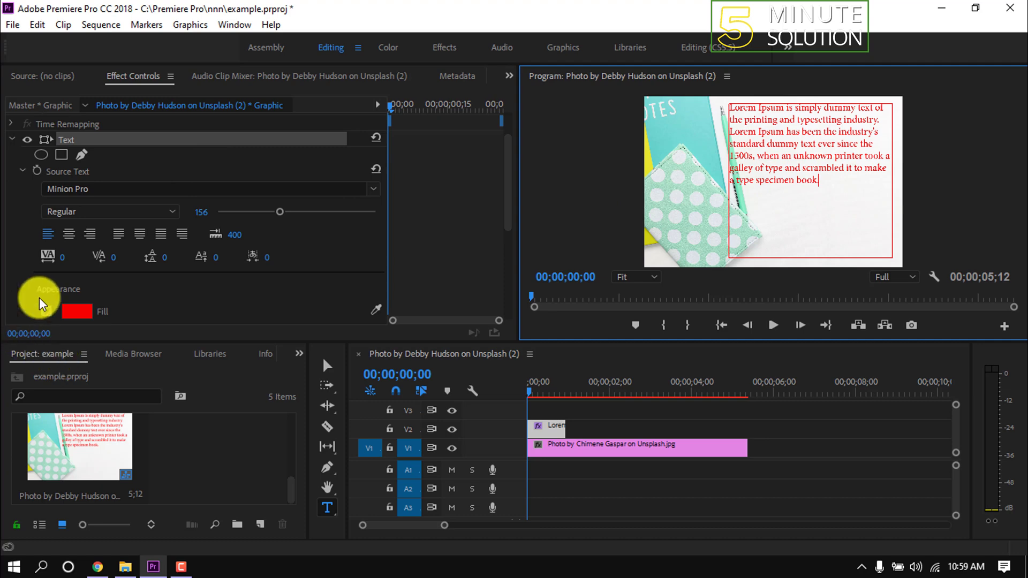
Step: Centre-align the Lorem Ipsum paragraph and raise its font size from 156 to about 181
{"action": "left_click", "coordinate": [70, 236]}
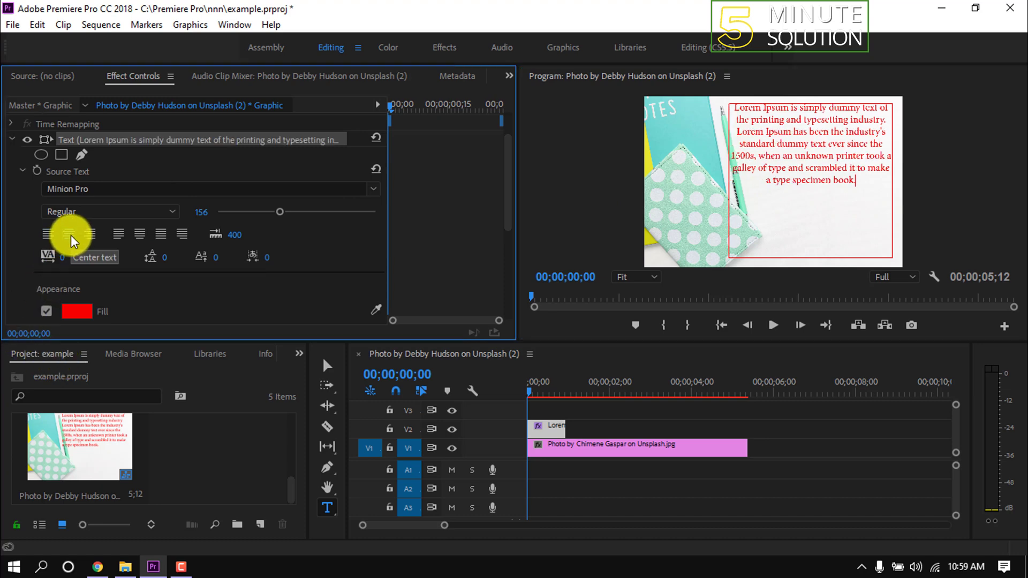
{"action": "left_click_drag", "start_coordinate": [857, 180], "coordinate": [731, 106]}
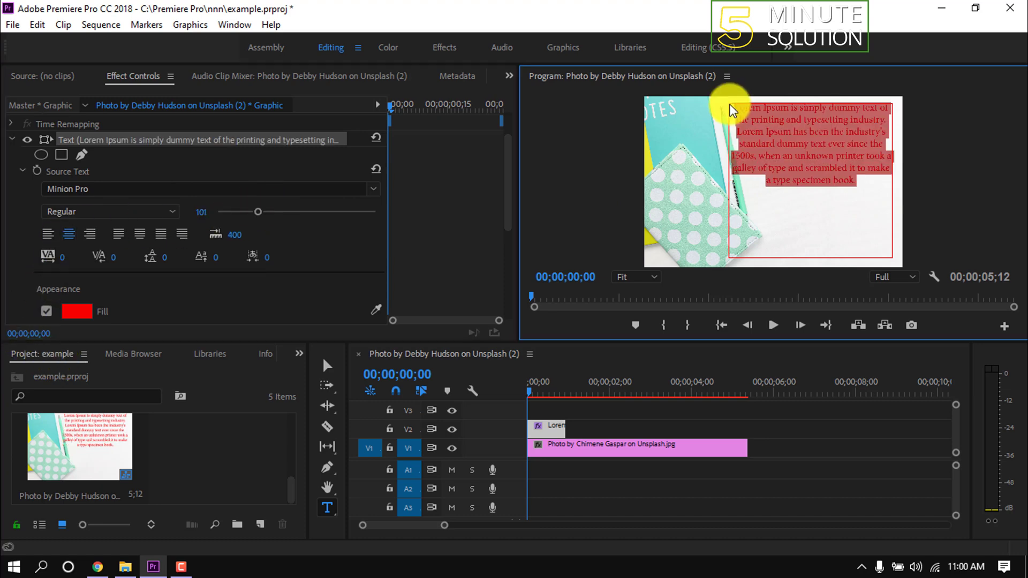
{"action": "left_click", "coordinate": [258, 212]}
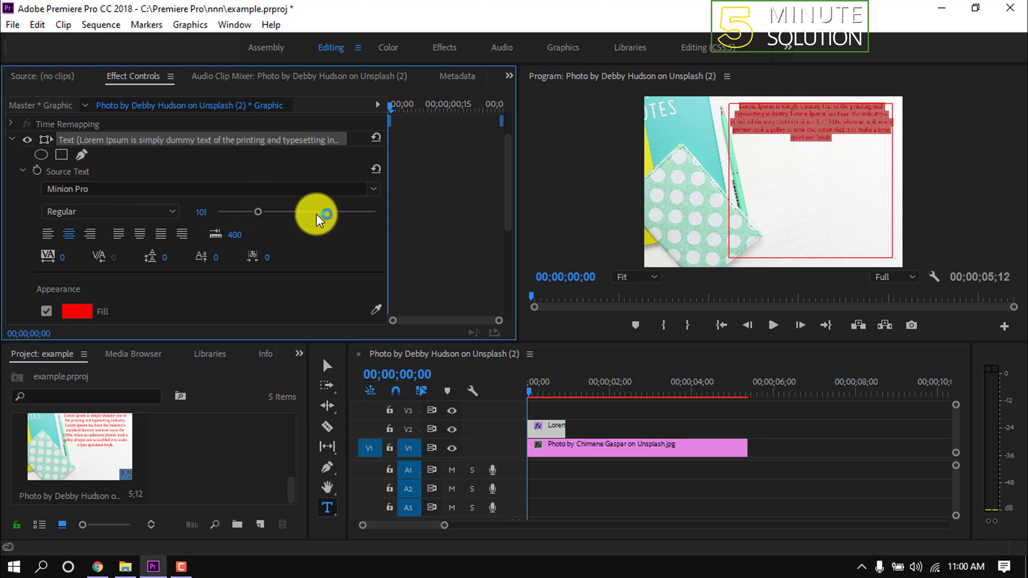
{"action": "left_click_drag", "start_coordinate": [329, 217], "coordinate": [291, 217]}
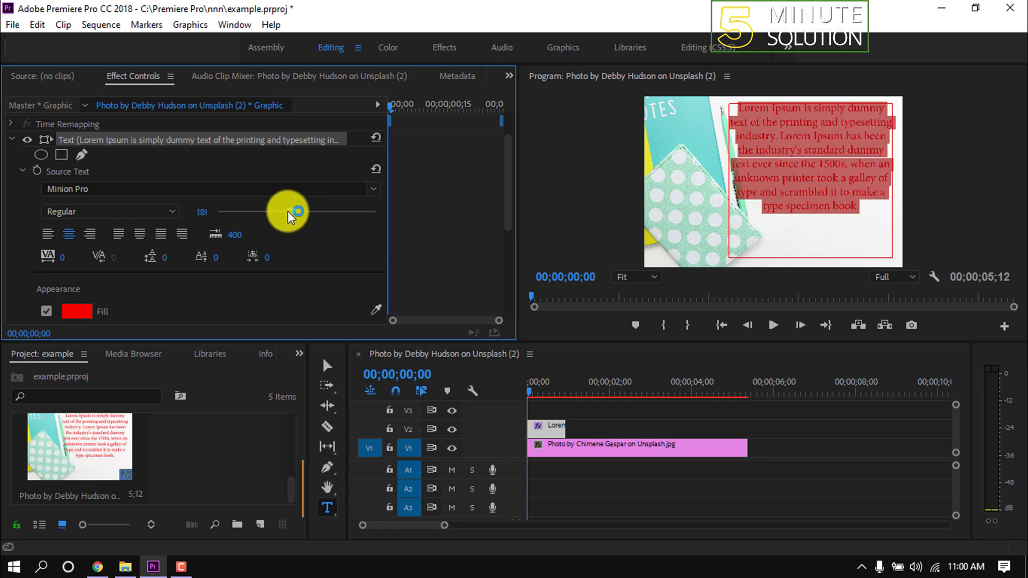